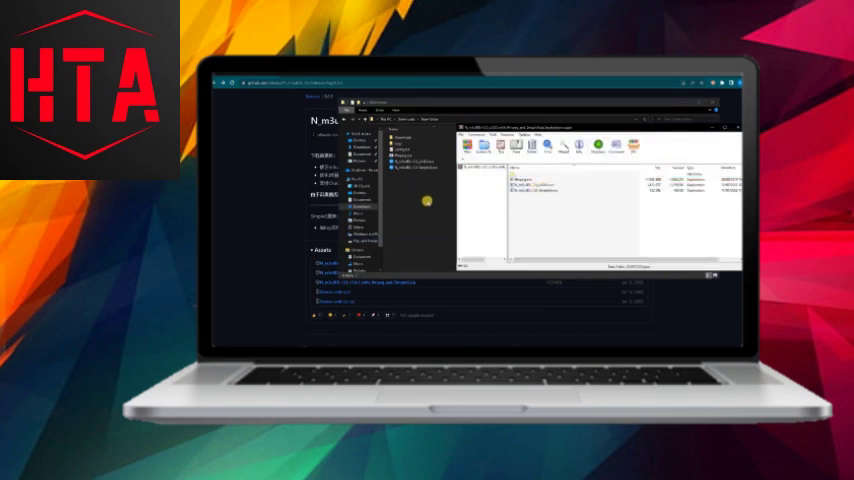
- Start N_m3u8DL-CLI-SimpleG.exe from the extracted release folder
left_click_drag(405, 137, 416, 150)
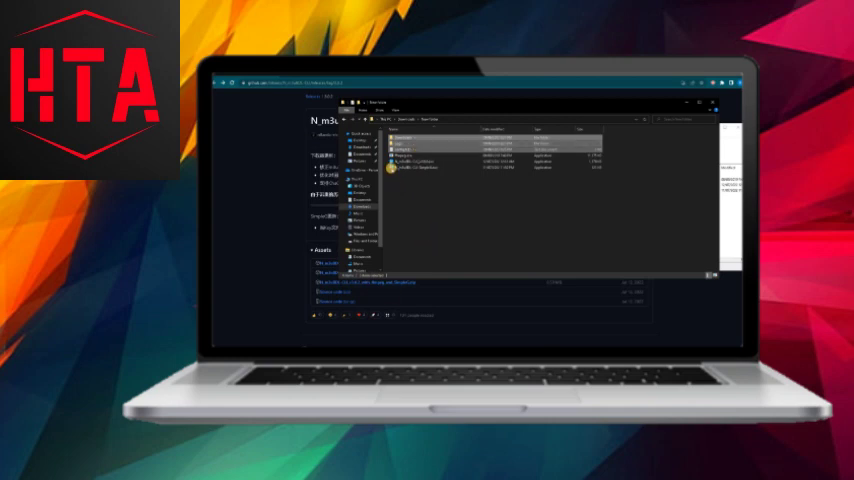
left_click(393, 167)
double_click(393, 167)
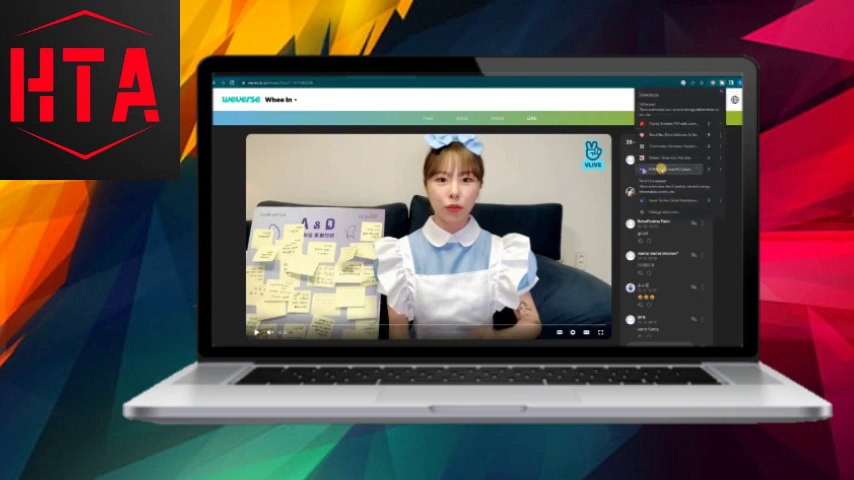
- Open the detected Weverse m3u8 link in the extension's HLS player and select its URL
left_click(648, 168)
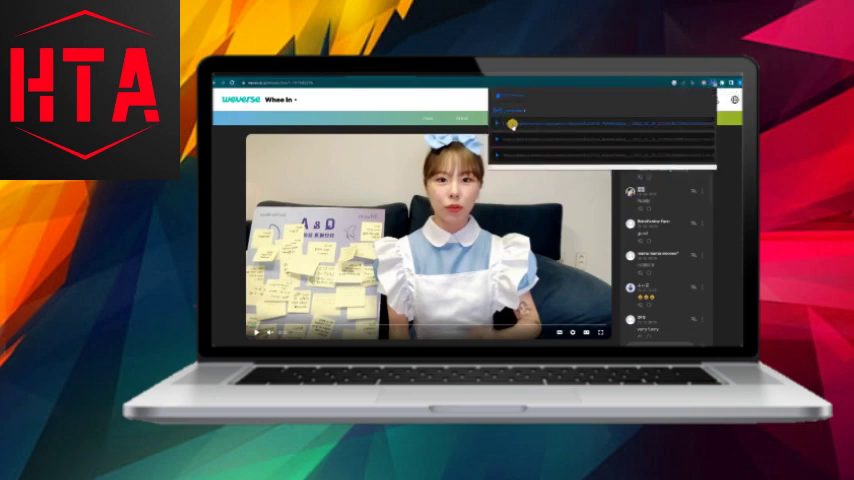
left_click(536, 131)
left_click_drag(400, 96, 545, 96)
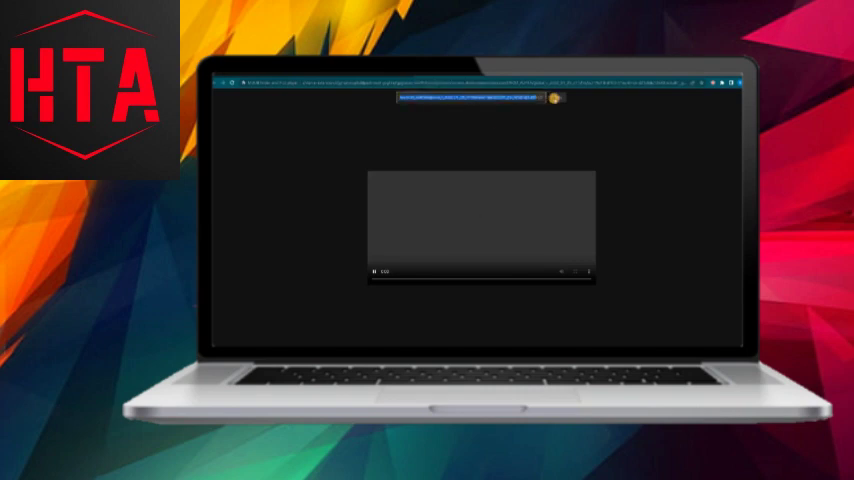
- Copy the m3u8 URL into SimpleG, set the save name to '1', and start the download
key("ctrl+c")
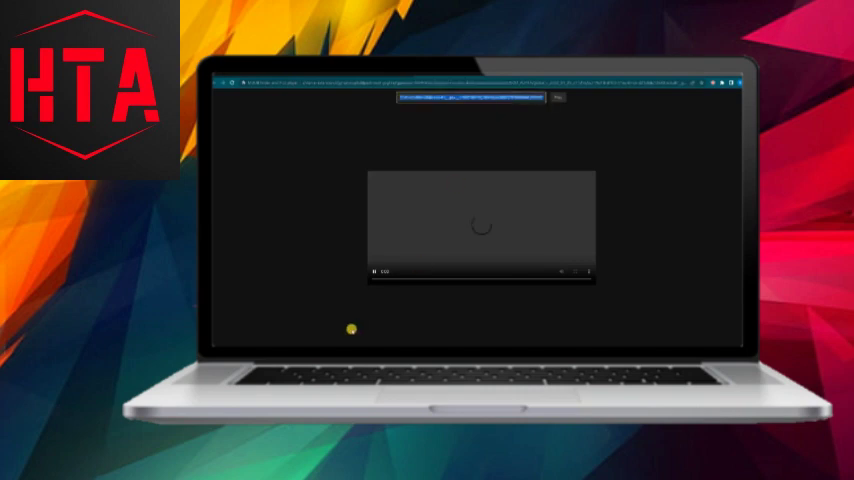
key("ctrl+v")
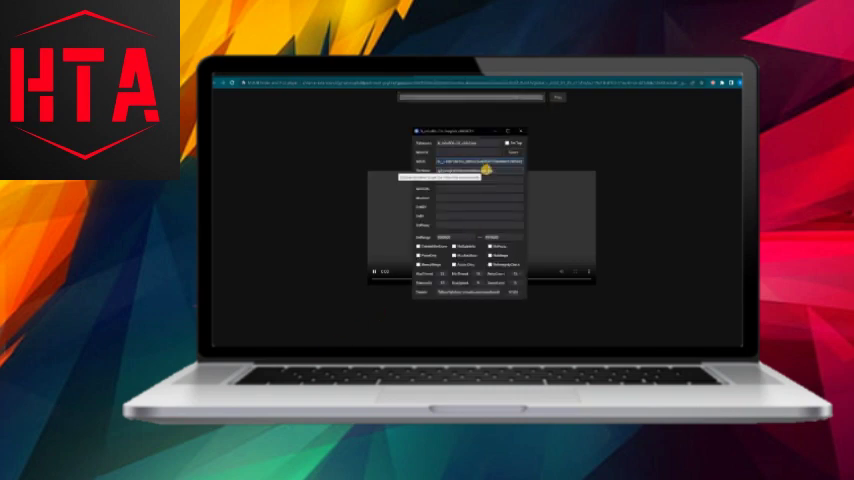
left_click(418, 171)
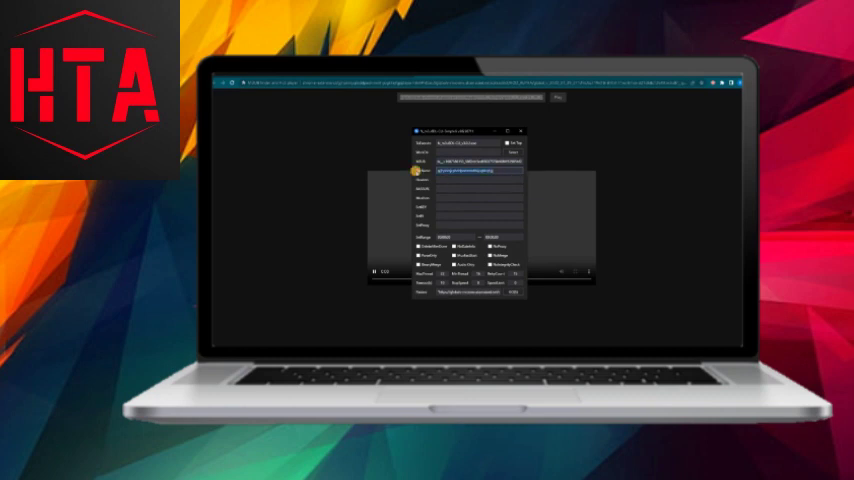
type("1")
left_click(511, 291)
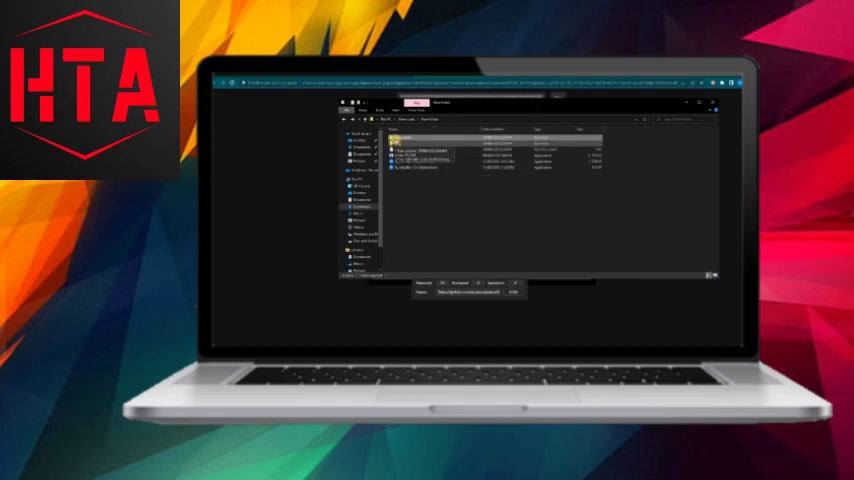
scroll(395, 143, "up", 3)
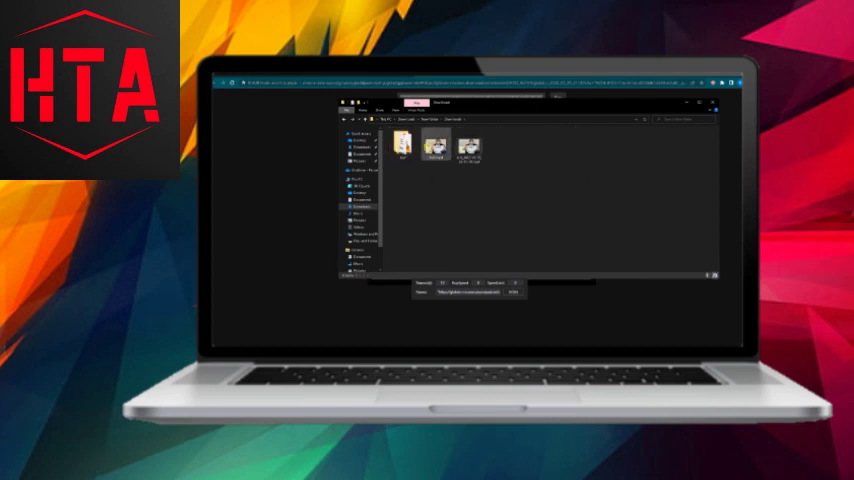